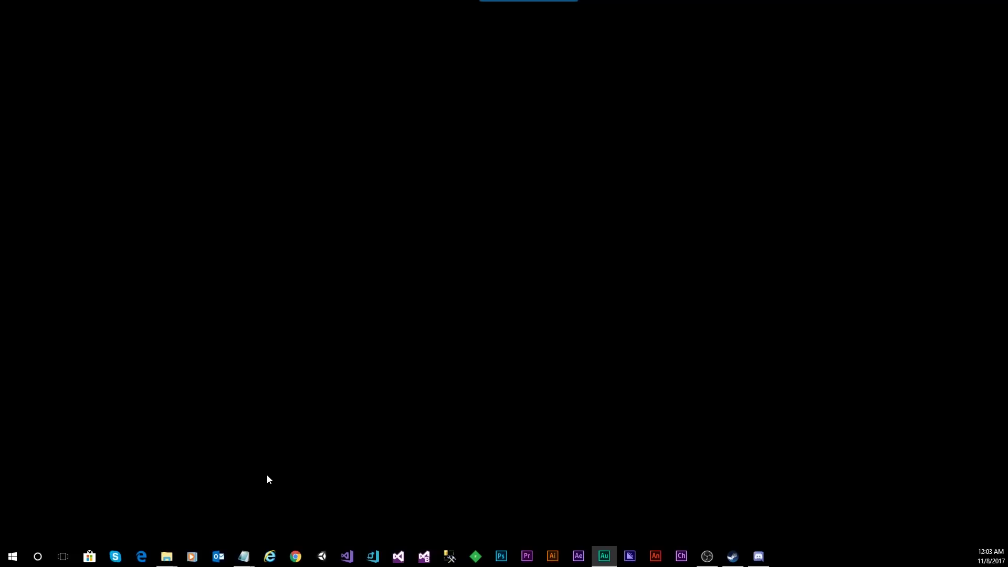
Step: Open a new File Explorer window and go to your profile folder under C:\Users
{"action": "right_click", "coordinate": [167, 555]}
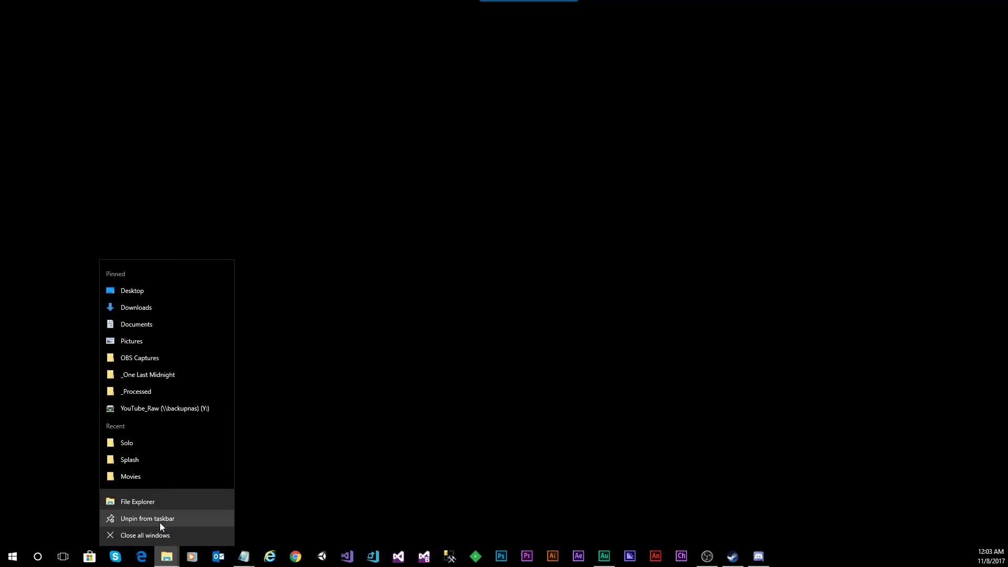
{"action": "left_click", "coordinate": [157, 525]}
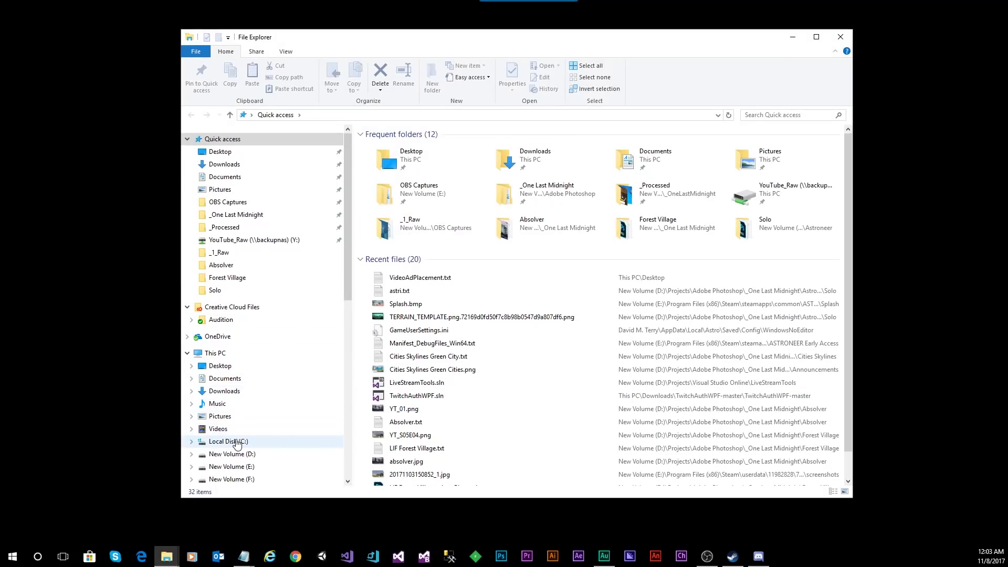
{"action": "left_click", "coordinate": [281, 441]}
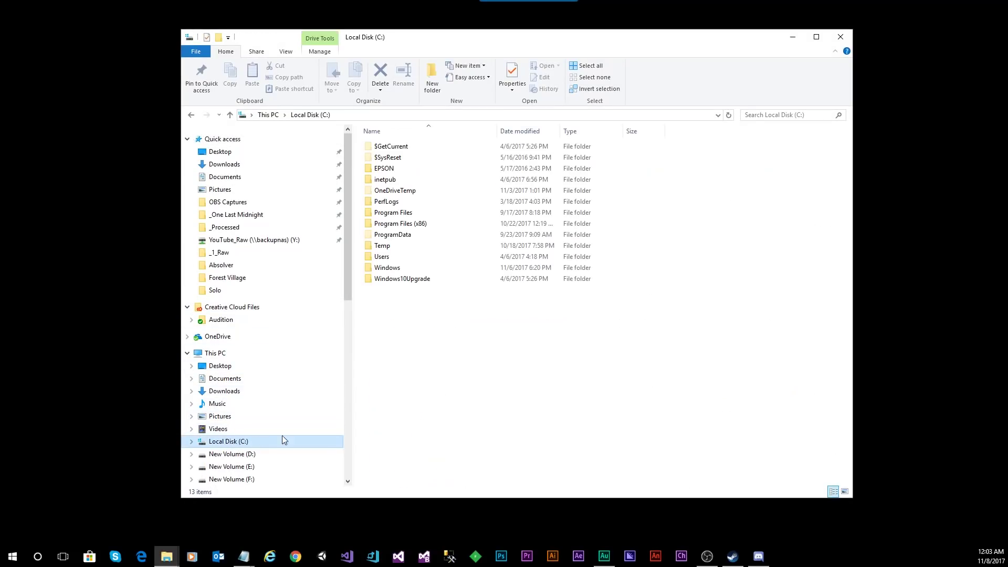
{"action": "double_click", "coordinate": [381, 257]}
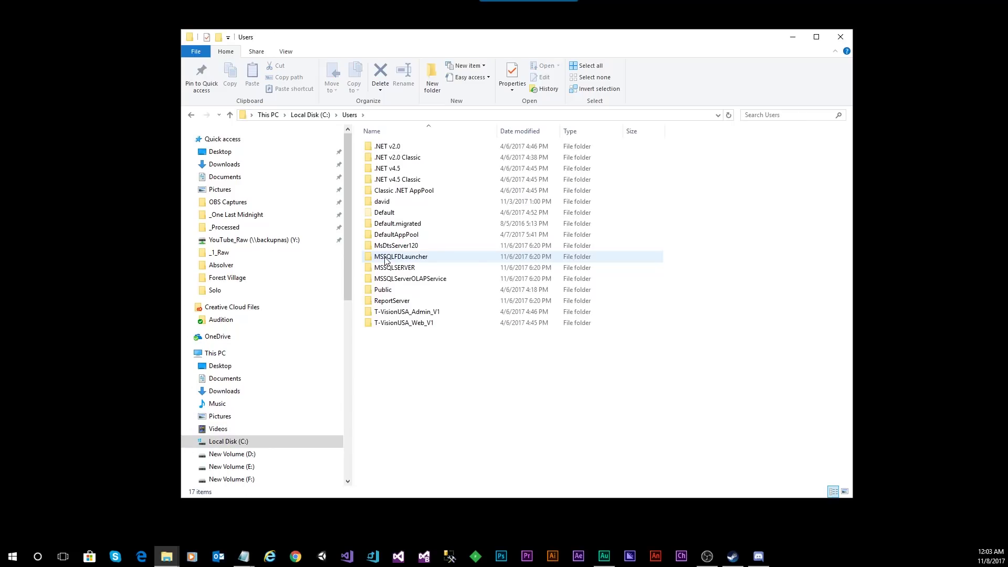
{"action": "left_click", "coordinate": [382, 206]}
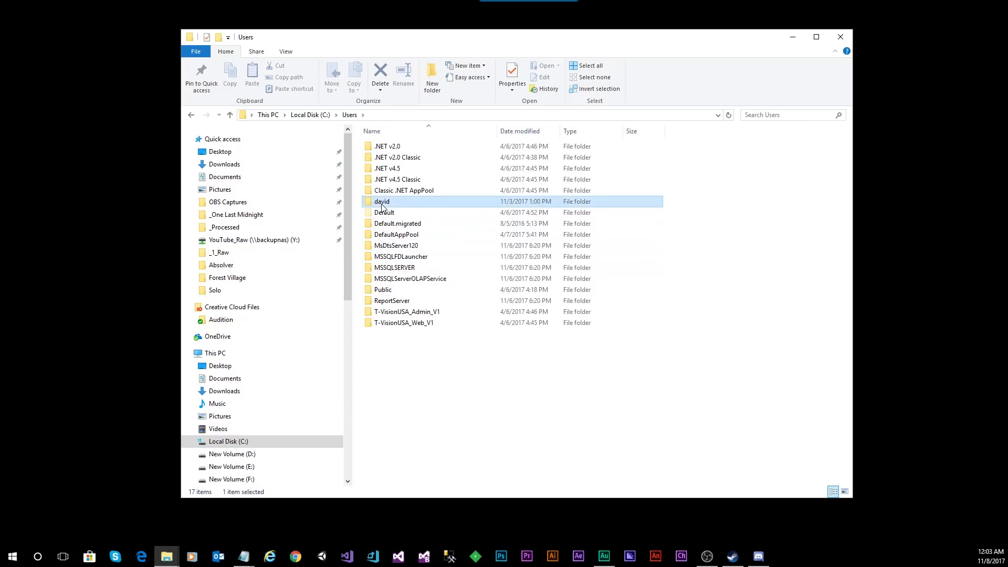
{"action": "double_click", "coordinate": [382, 206]}
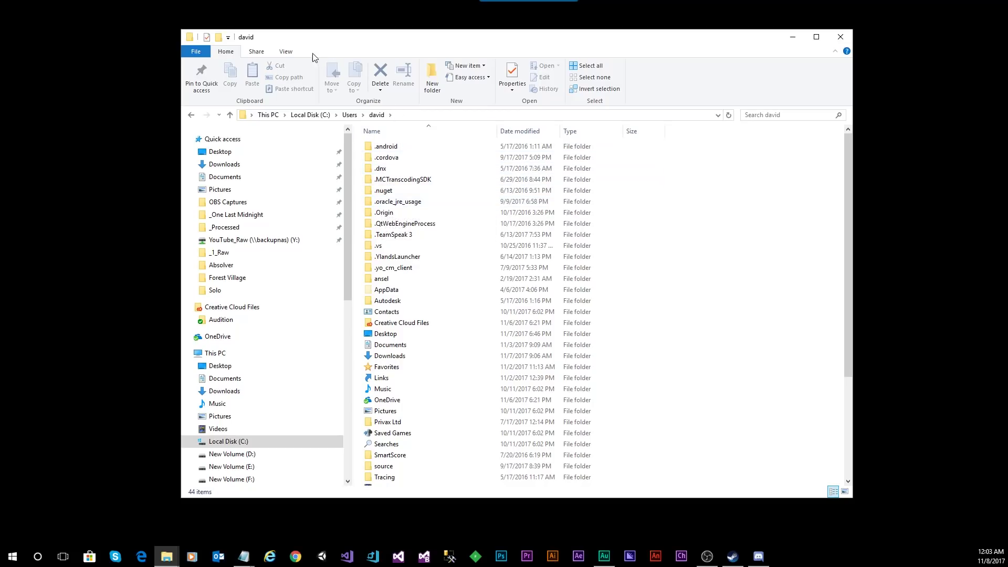
Step: Turn Hidden items off and back on in the View options so AppData is visible
{"action": "left_click", "coordinate": [286, 51]}
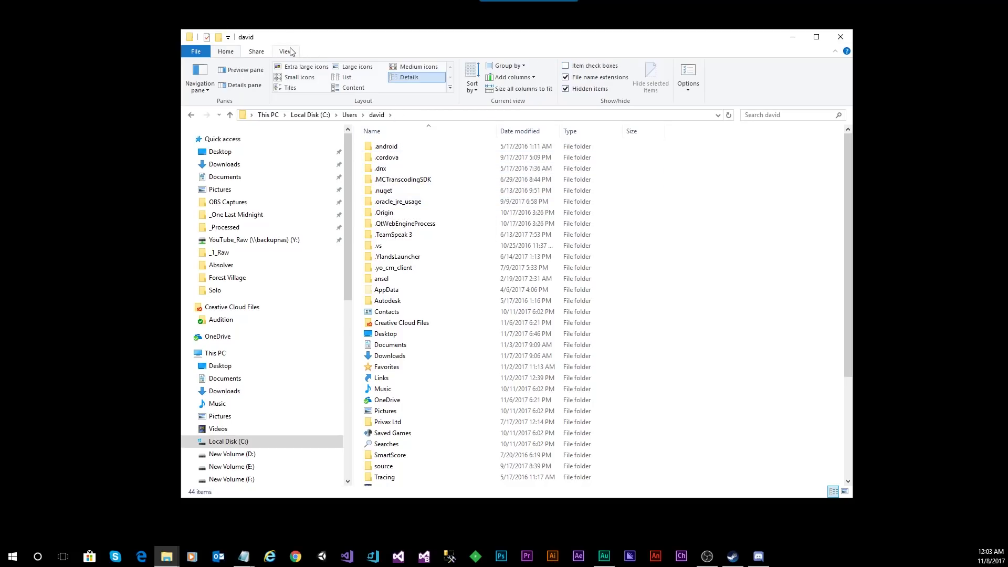
{"action": "left_click", "coordinate": [566, 91]}
{"action": "left_click", "coordinate": [566, 90]}
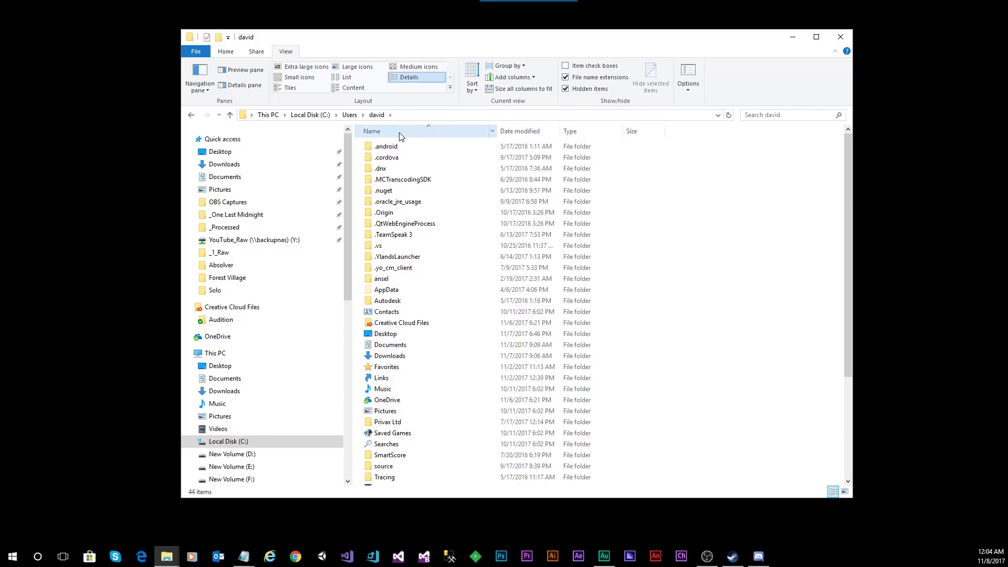
Step: Go through AppData\Local\Astro\Saved\Config into the WindowsNoEditor folder
{"action": "double_click", "coordinate": [392, 292]}
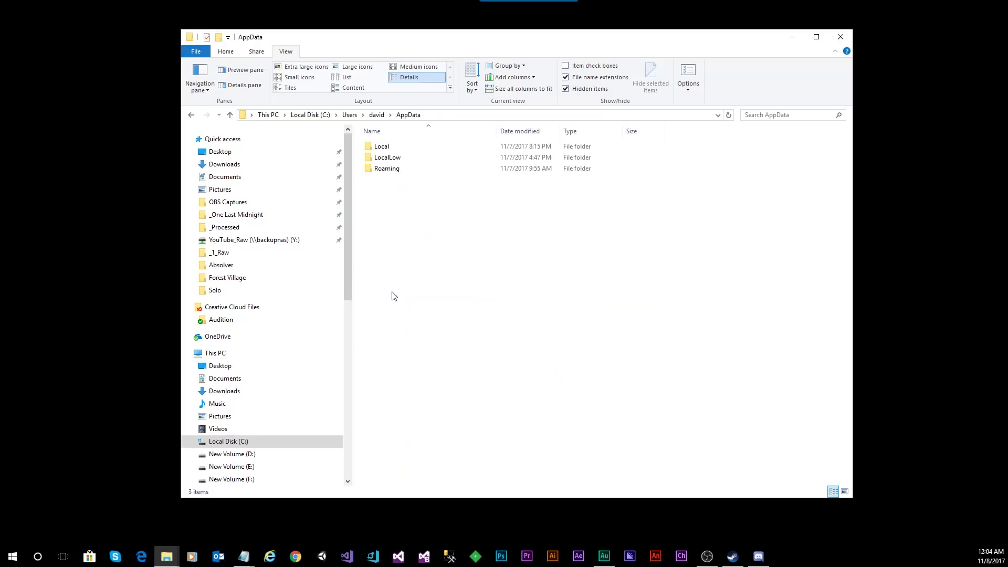
{"action": "double_click", "coordinate": [383, 148]}
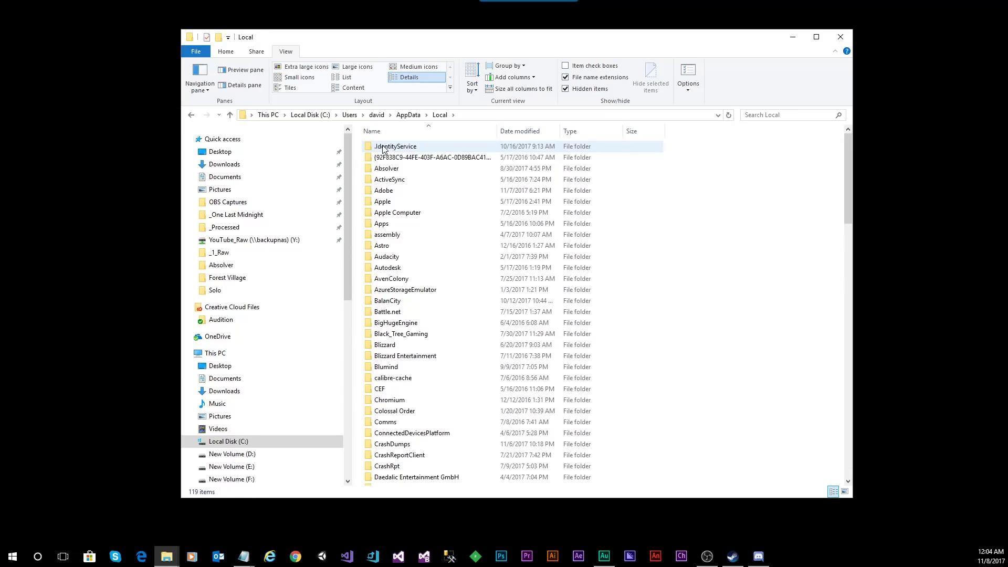
{"action": "double_click", "coordinate": [381, 249]}
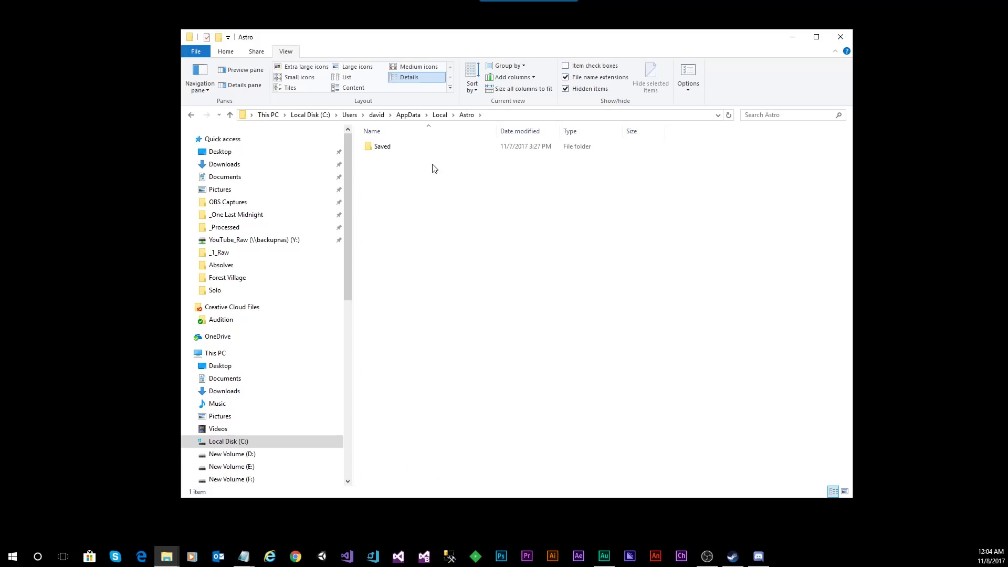
{"action": "double_click", "coordinate": [386, 146]}
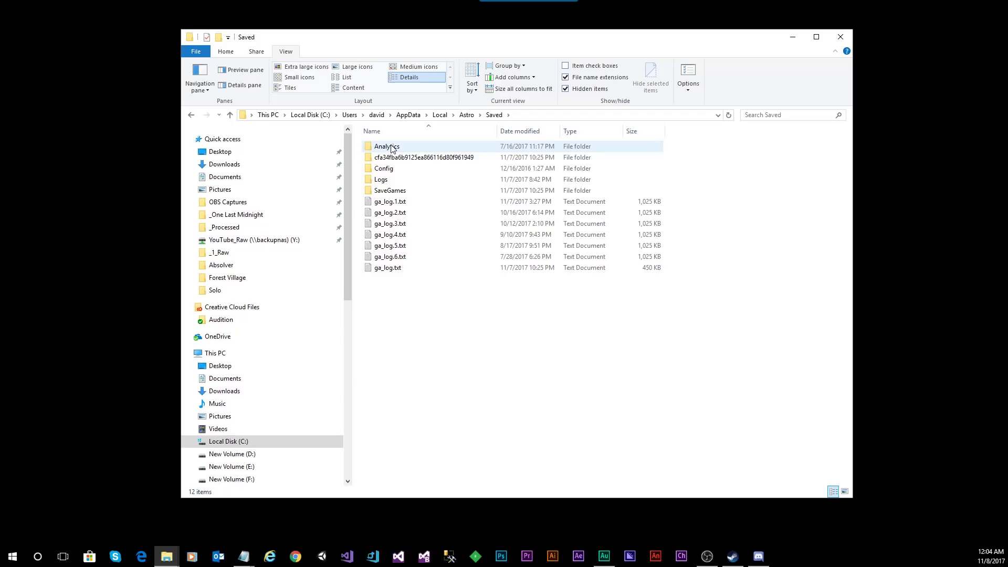
{"action": "double_click", "coordinate": [394, 172]}
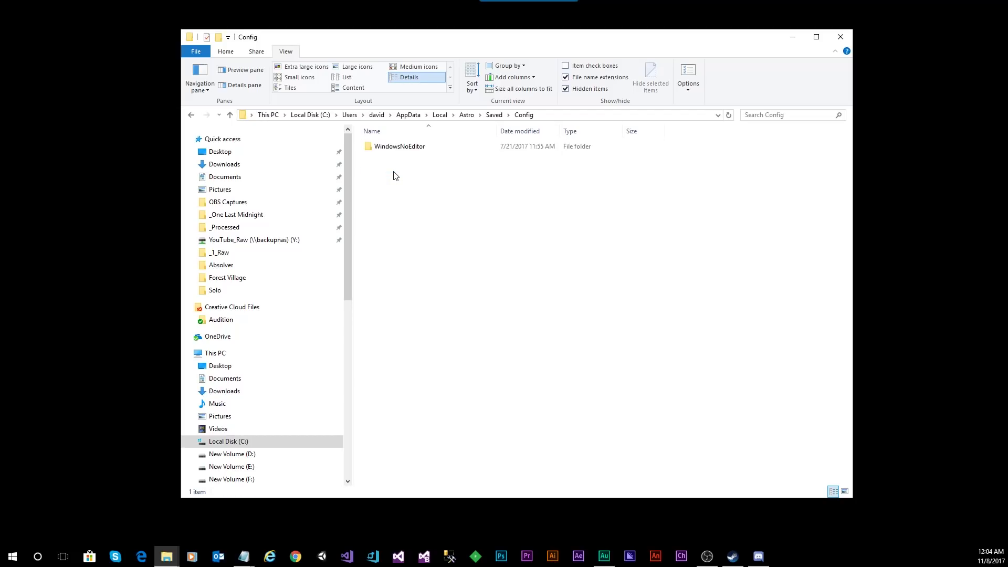
{"action": "double_click", "coordinate": [410, 150]}
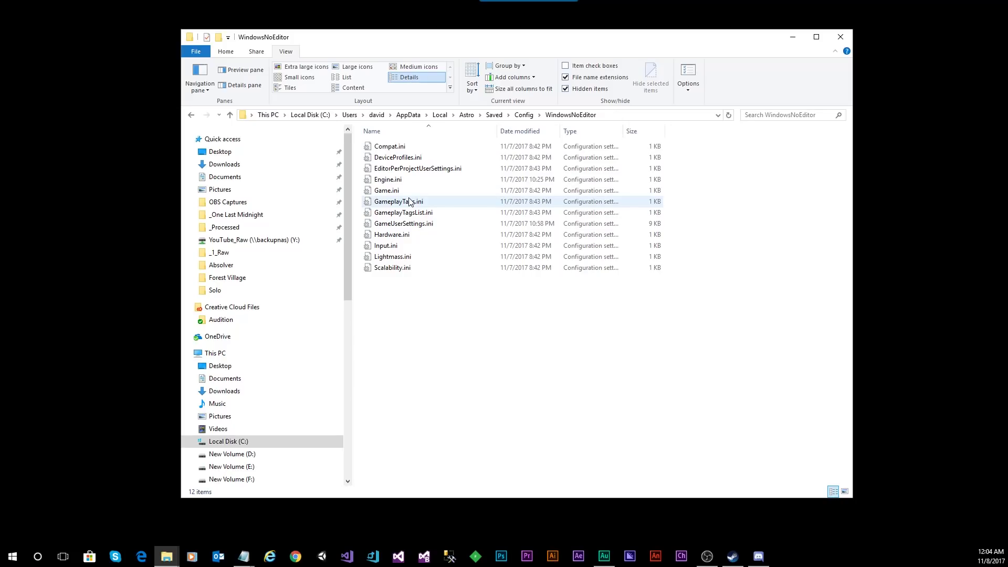
Step: Open GameUserSettings.ini in Notepad and select 'False' on the AllowInitialPlanetSelection line
{"action": "double_click", "coordinate": [427, 225]}
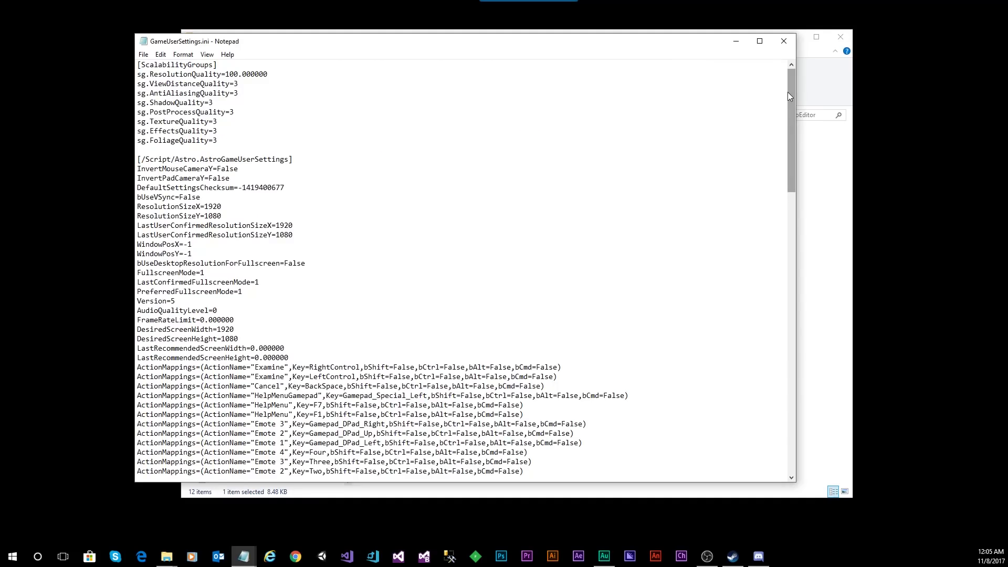
{"action": "left_click_drag", "start_coordinate": [787, 92], "coordinate": [681, 415]}
{"action": "left_click", "coordinate": [351, 394]}
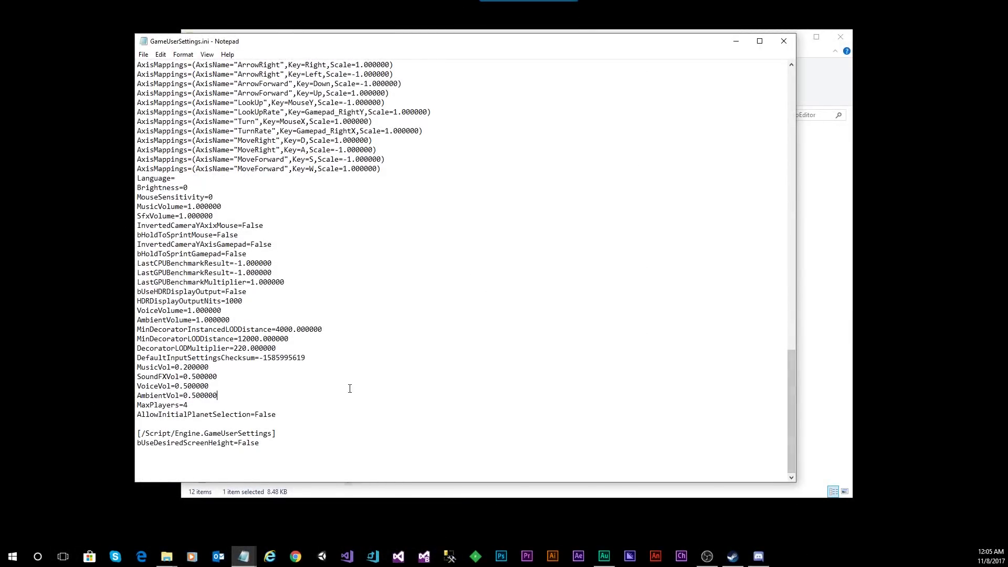
{"action": "left_click_drag", "start_coordinate": [294, 414], "coordinate": [120, 419]}
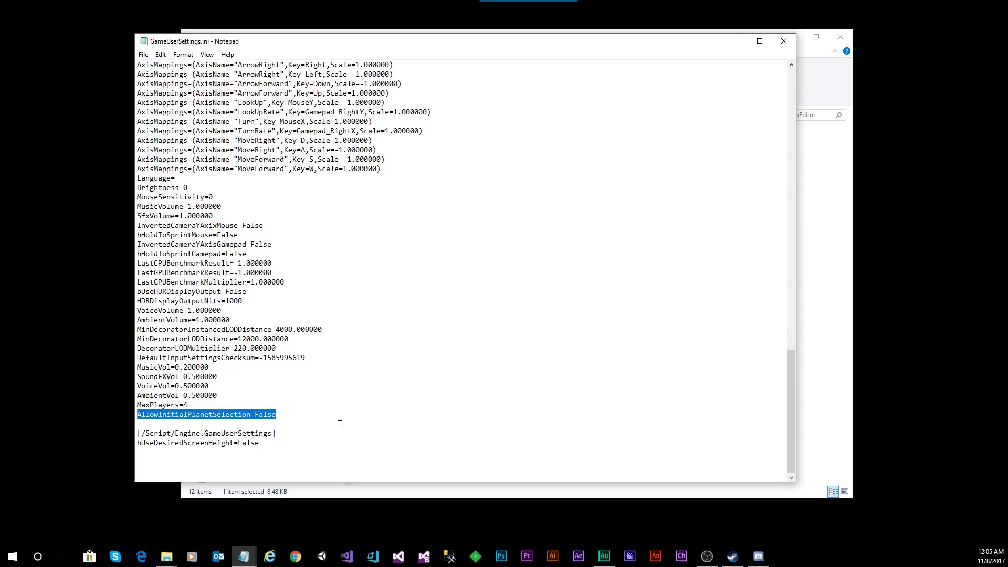
{"action": "left_click", "coordinate": [284, 414]}
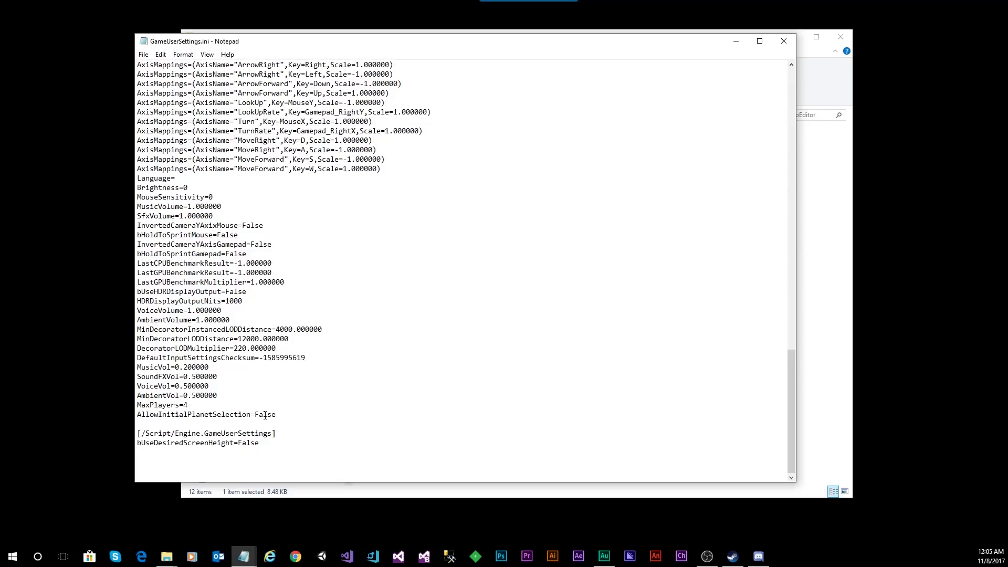
{"action": "left_click_drag", "start_coordinate": [255, 414], "coordinate": [296, 414]}
Step: Type 'True' over the selected False value of AllowInitialPlanetSelection
{"action": "type", "text": "Tru"}
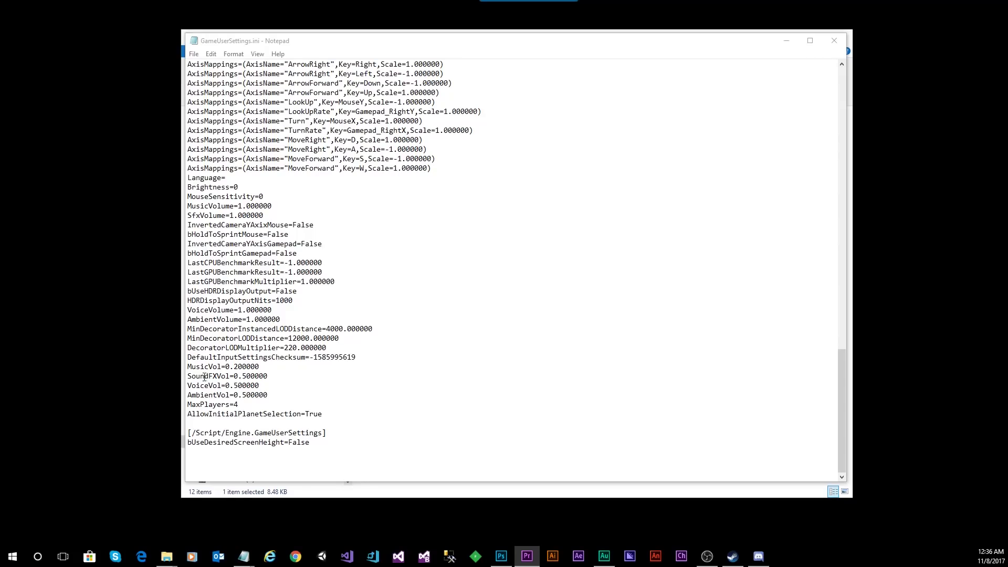
Step: Place the cursor at the end of the MaxPlayers=4 line so the 4 can be changed to 6
{"action": "left_click", "coordinate": [271, 404]}
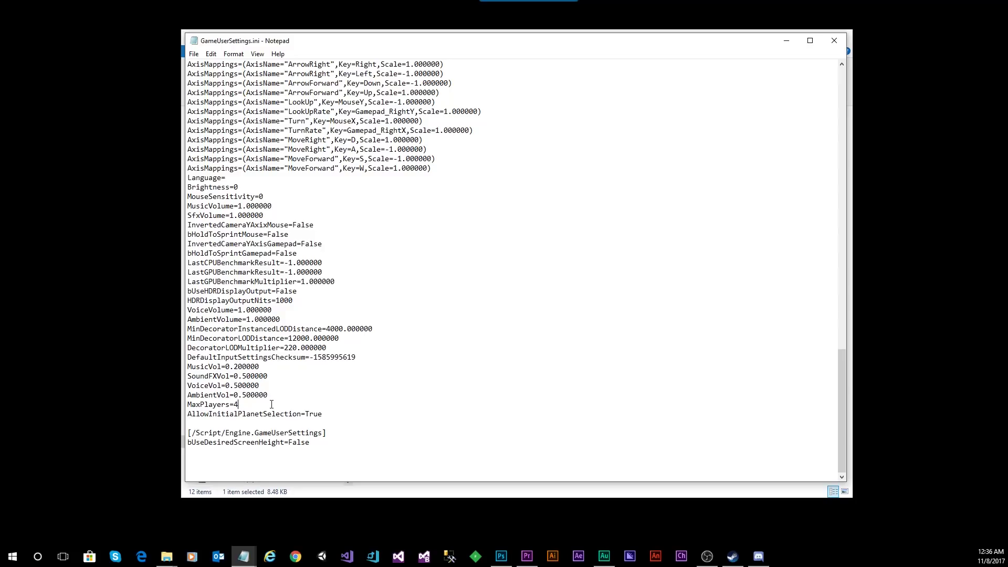
{"action": "left_click_drag", "start_coordinate": [258, 404], "coordinate": [186, 403]}
{"action": "left_click", "coordinate": [265, 408]}
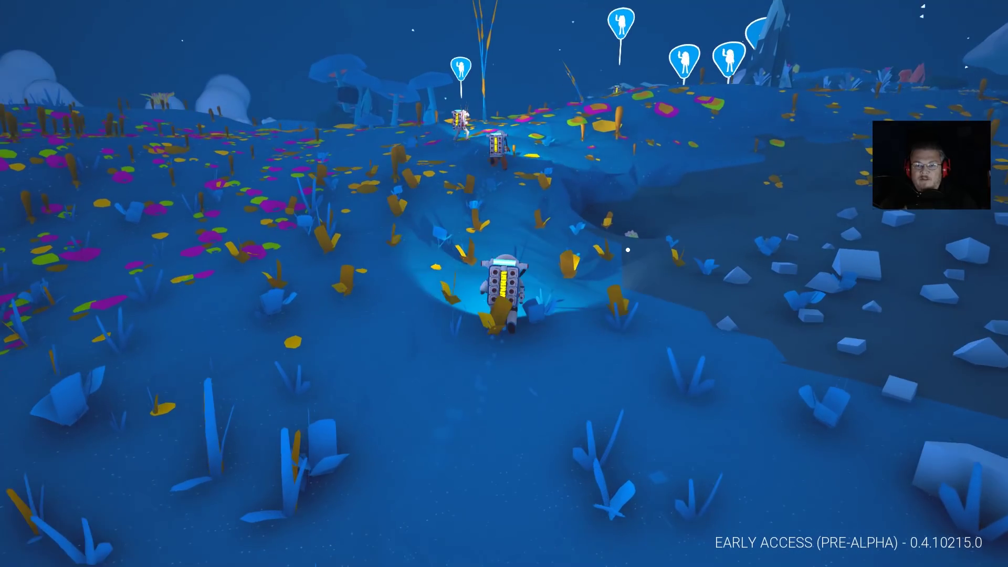
Step: Walk the astronaut over the hill, through the purple cave tunnel and across the crater to the others
{"action": "key", "text": "w"}
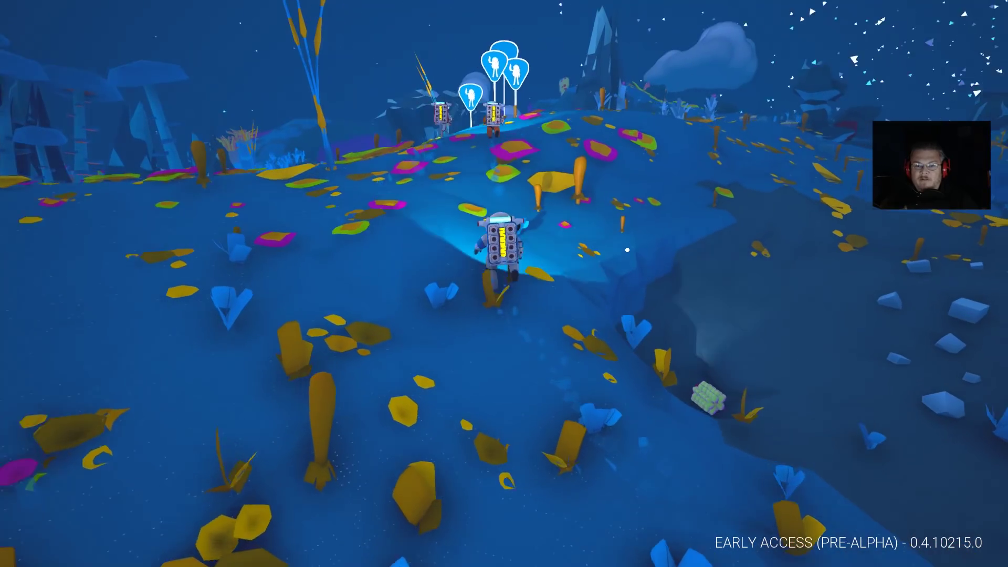
{"action": "key", "text": "w"}
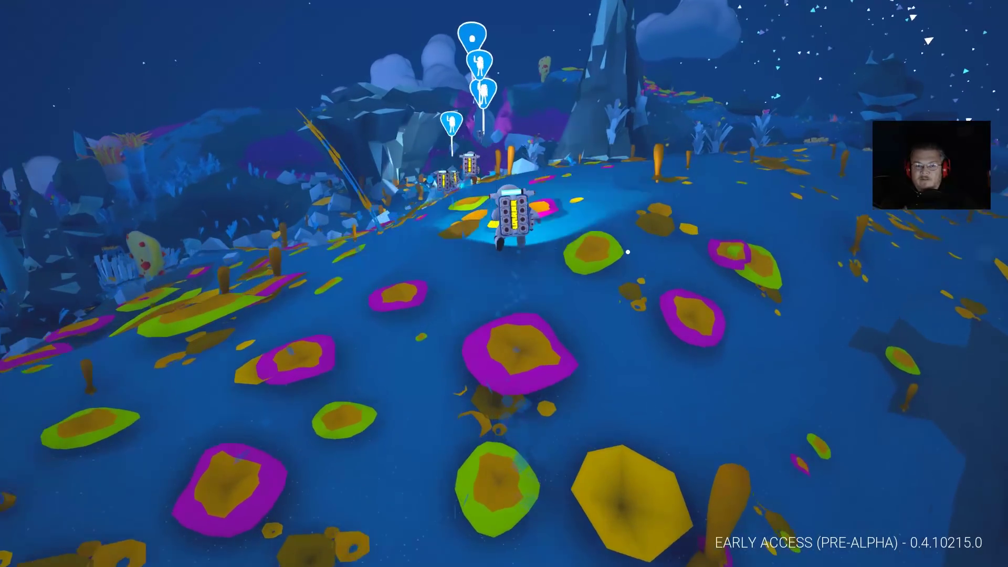
{"action": "key", "text": "w"}
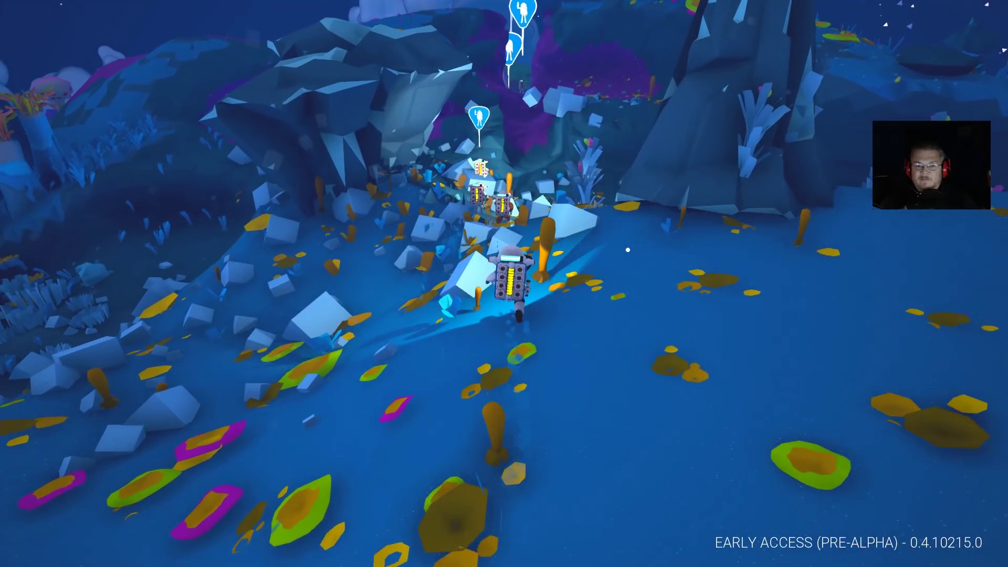
{"action": "key", "text": "w"}
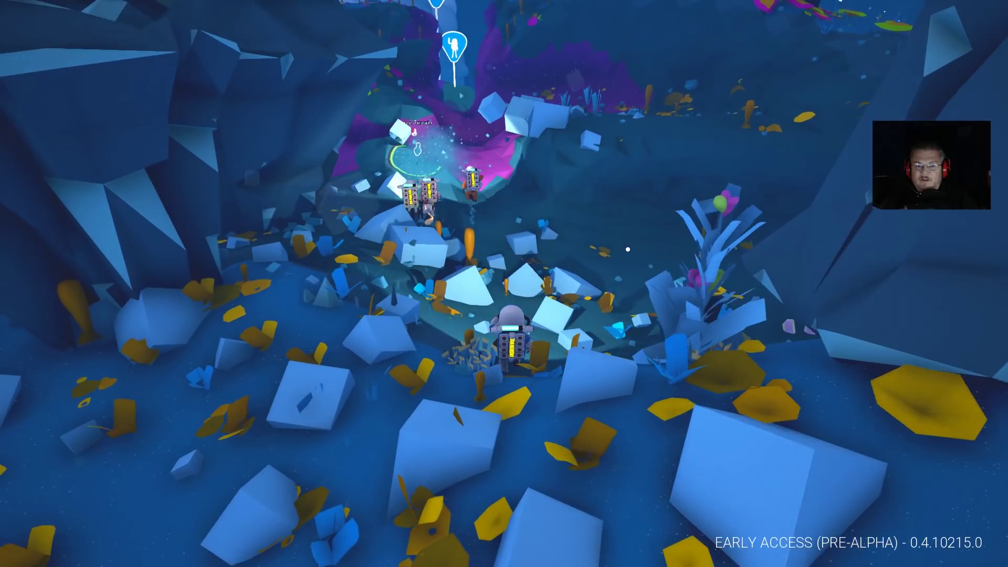
{"action": "key", "text": "w"}
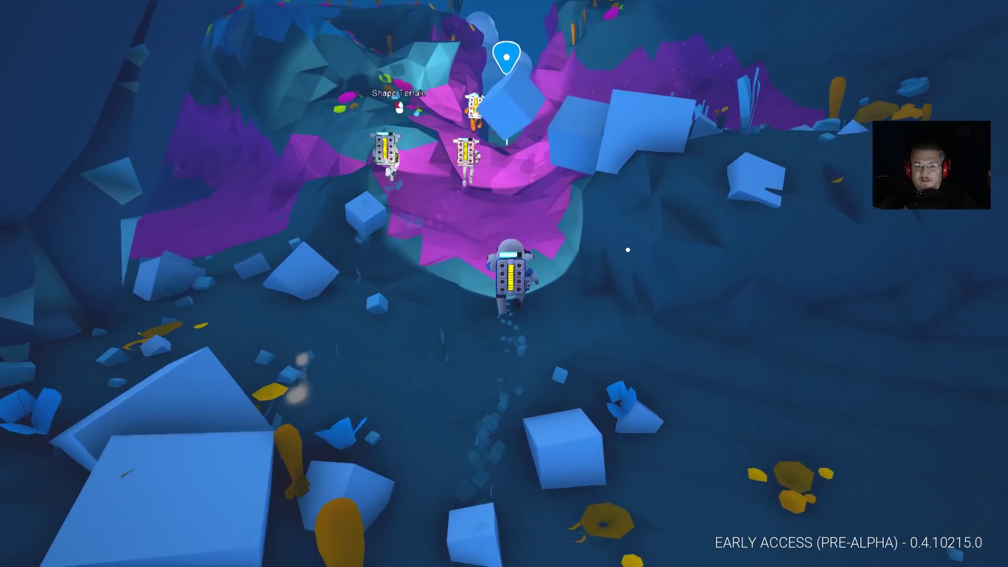
{"action": "key", "text": "w"}
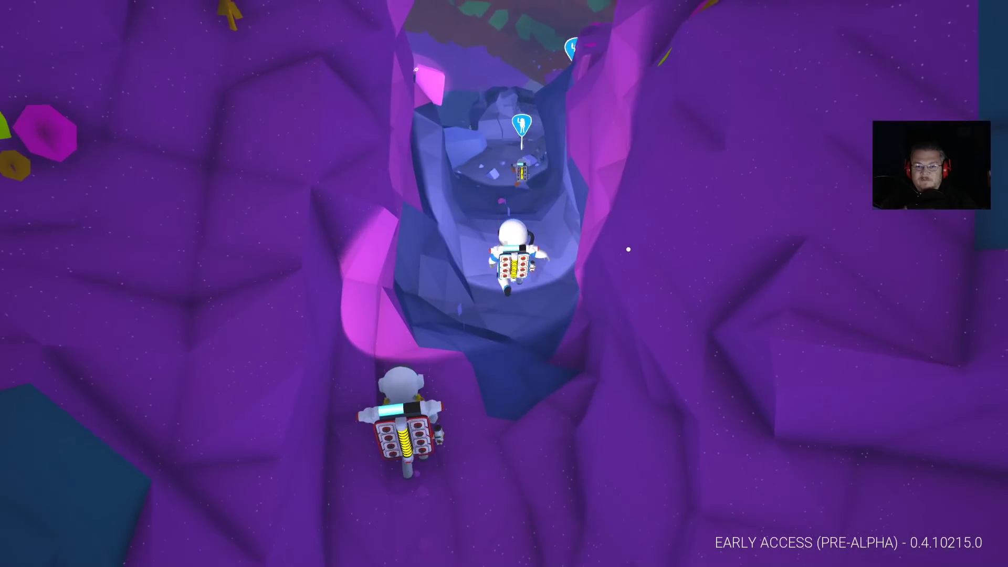
{"action": "key", "text": "w"}
{"action": "key", "text": "w"}
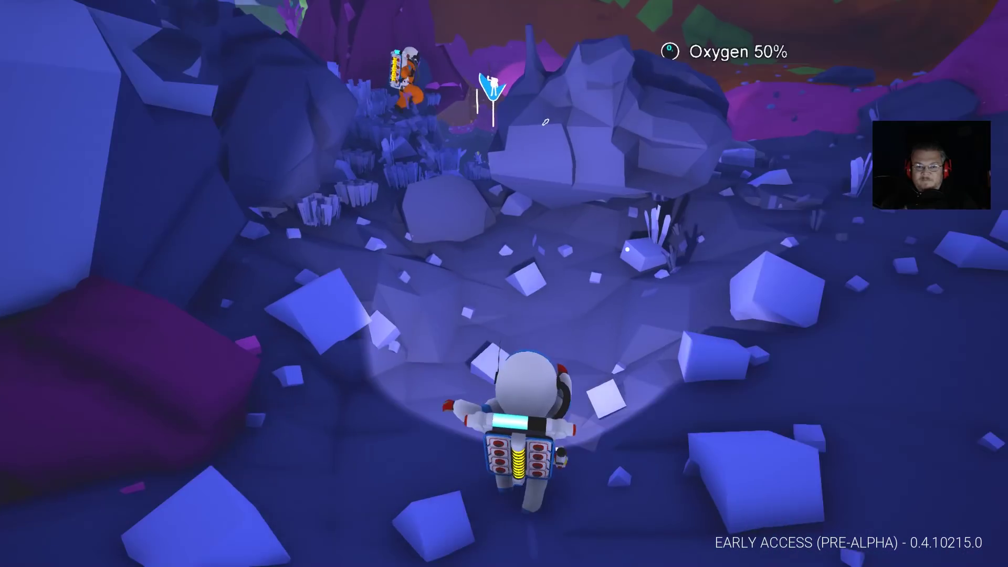
{"action": "key", "text": "w"}
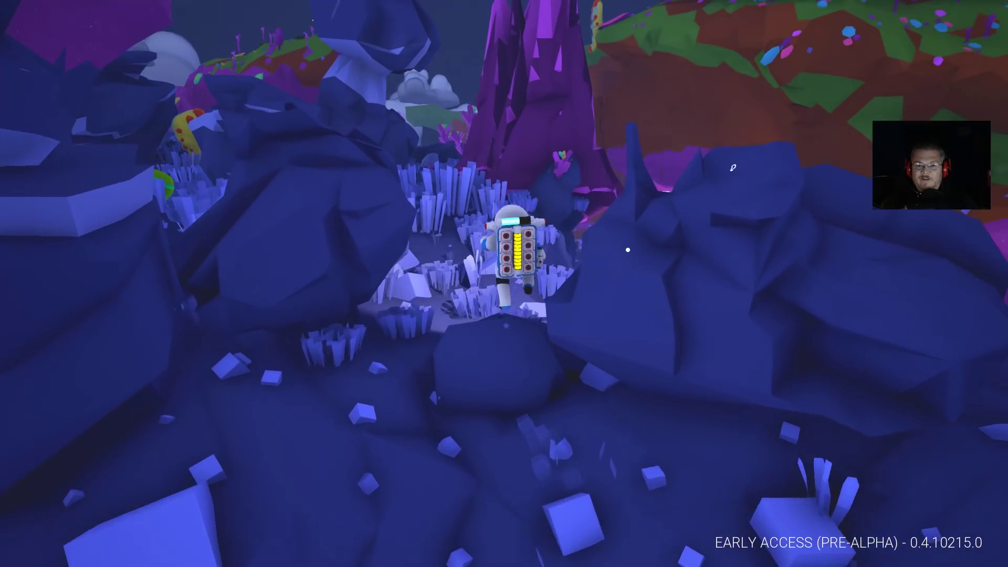
{"action": "key", "text": "w"}
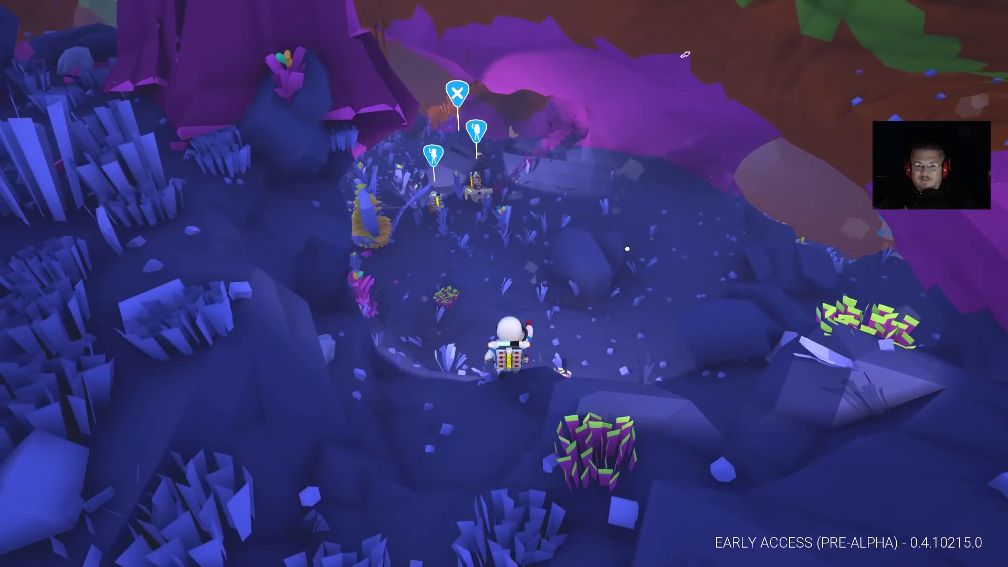
{"action": "key", "text": "w"}
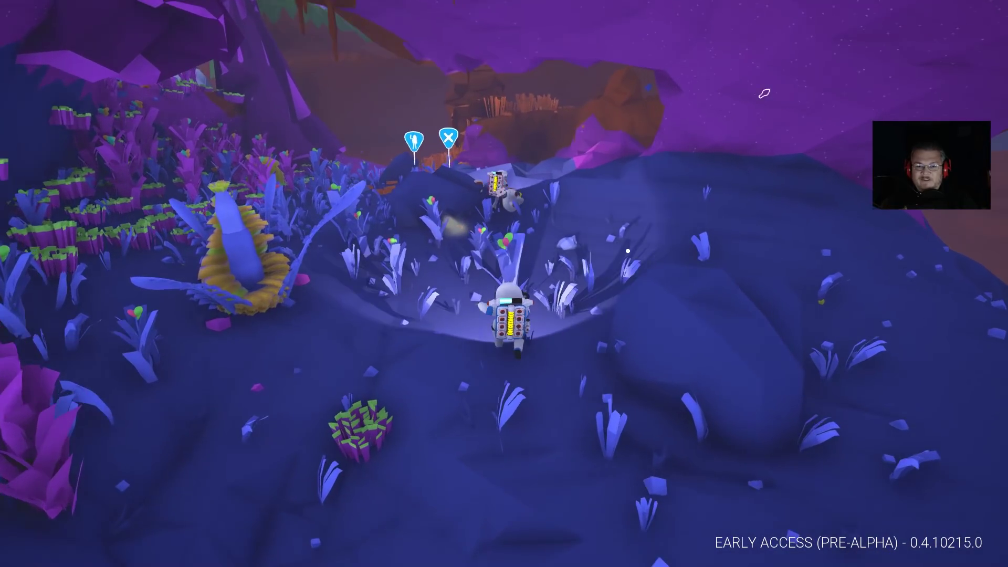
{"action": "key", "text": "w"}
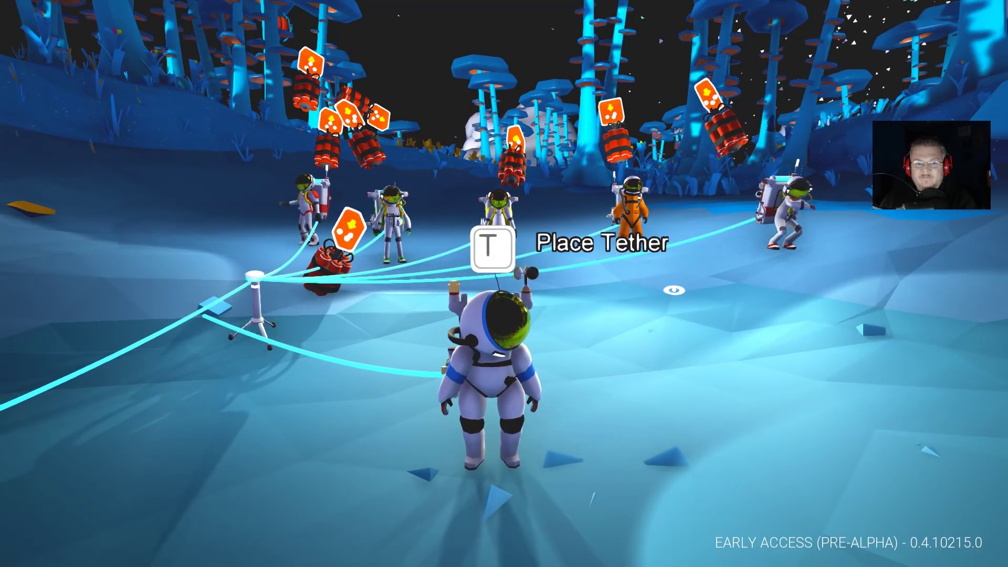
Step: Run forward near the dynamite, then run back away from the crew at the camp
{"action": "key", "text": "w"}
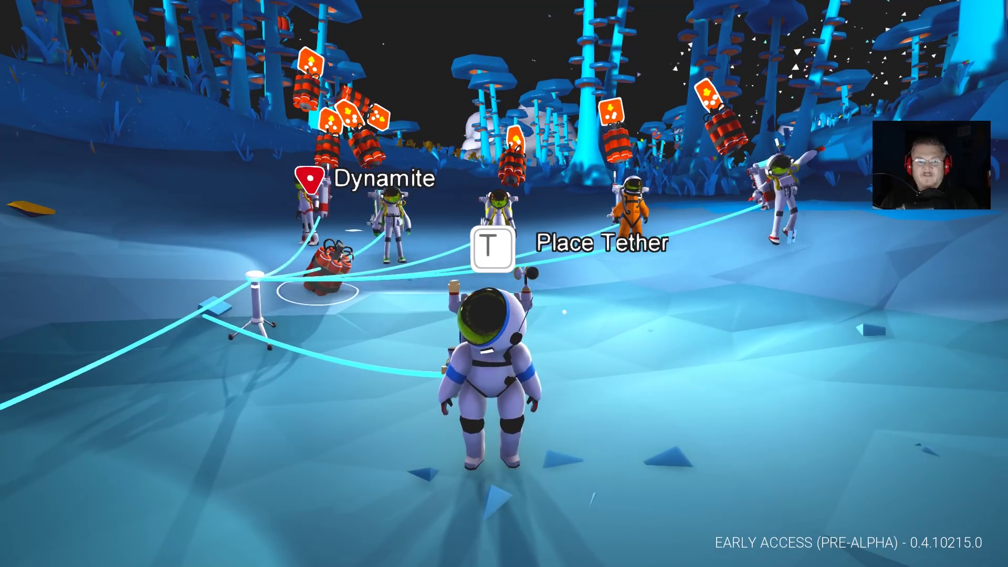
{"action": "key", "text": "s"}
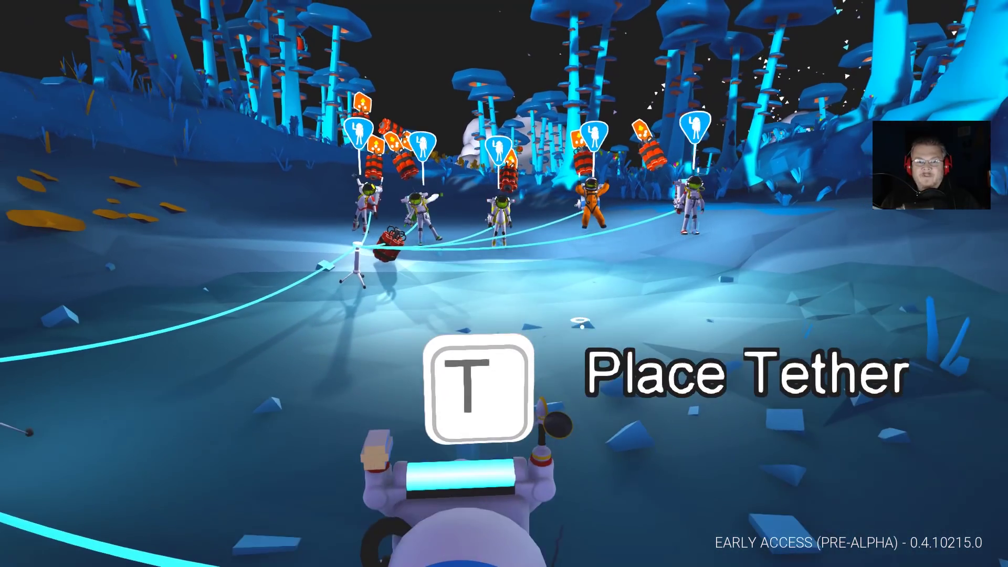